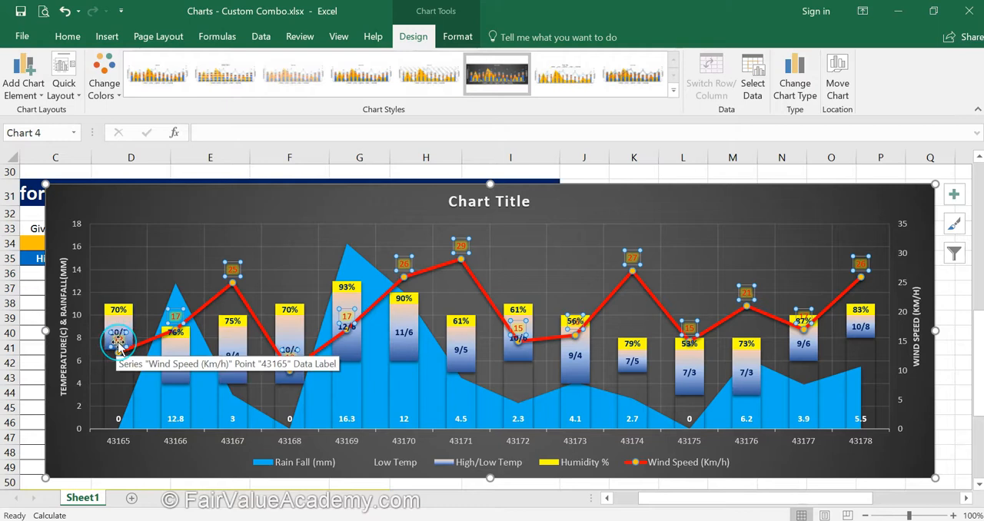
# Place only the wind speed data label for 43165 below its line marker.
pyautogui.click(115, 341)
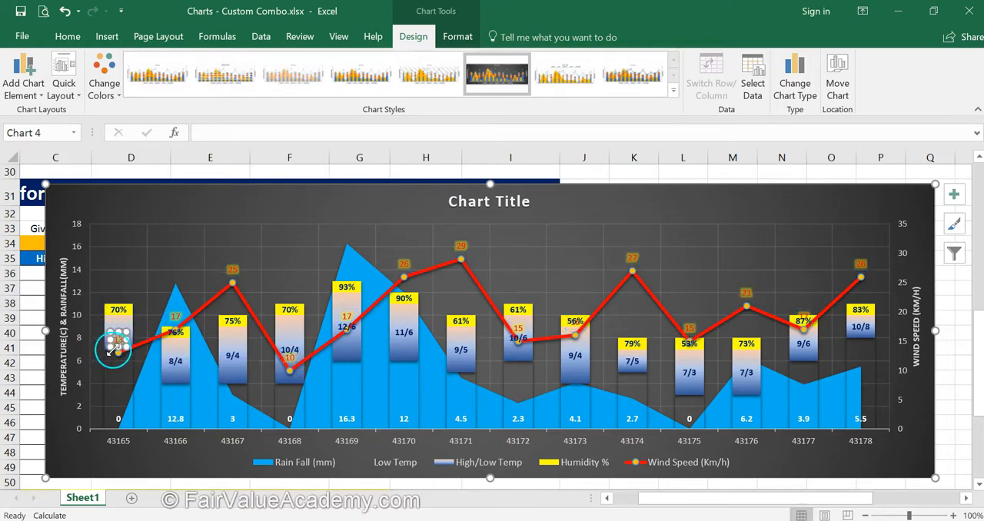
pyautogui.click(40, 98)
pyautogui.click(52, 169)
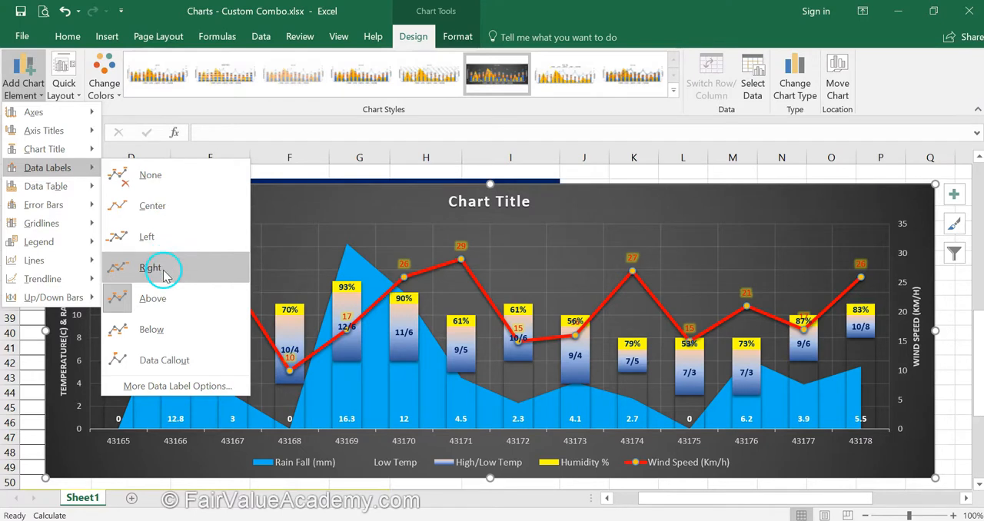
pyautogui.click(162, 331)
pyautogui.press('Escape')
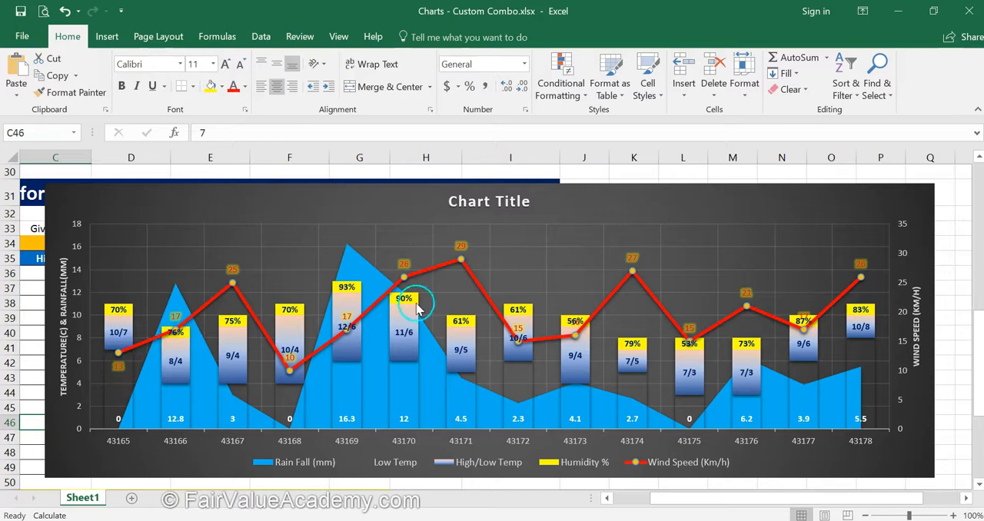
pyautogui.click(518, 328)
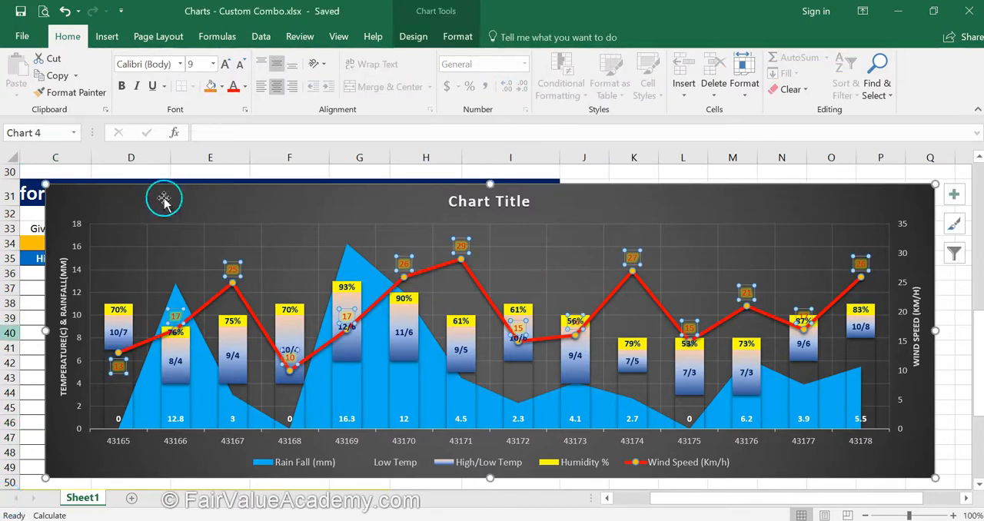
pyautogui.click(413, 36)
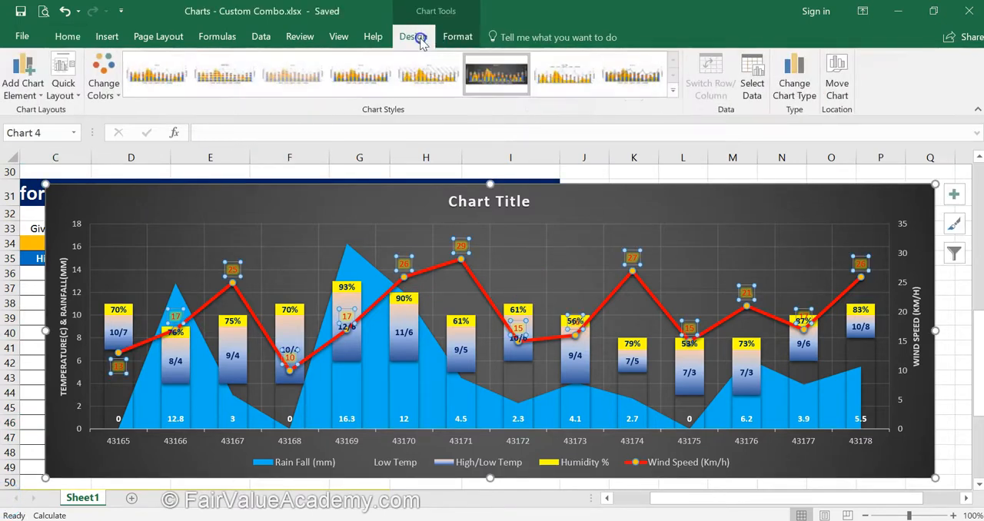
pyautogui.click(34, 94)
pyautogui.moveTo(65, 174)
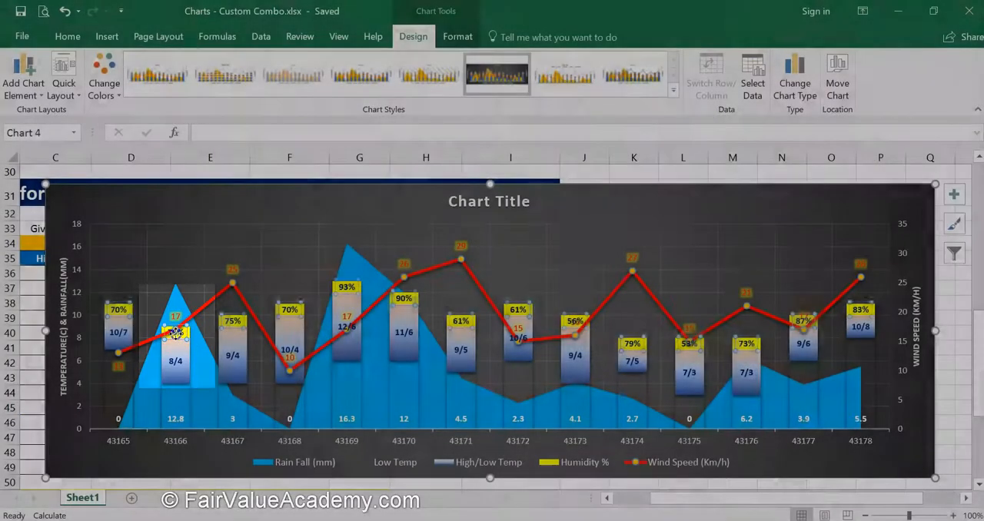
# Check the position options available for the humidity data label at 43166.
pyautogui.click(178, 334)
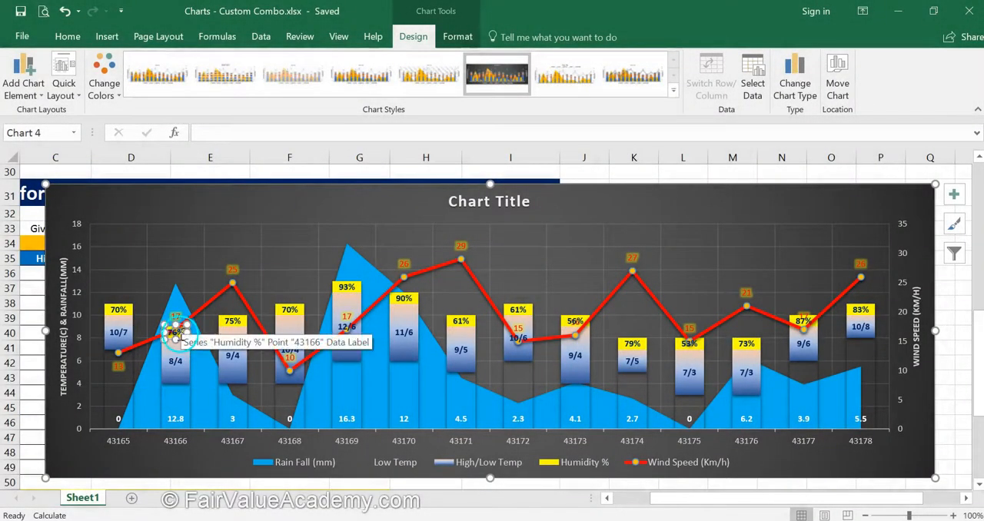
pyautogui.click(39, 94)
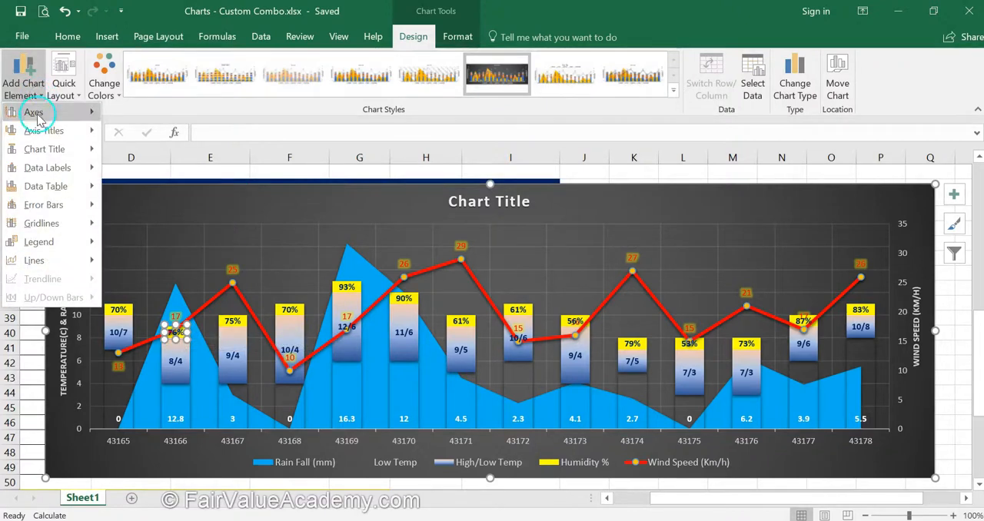
pyautogui.moveTo(45, 171)
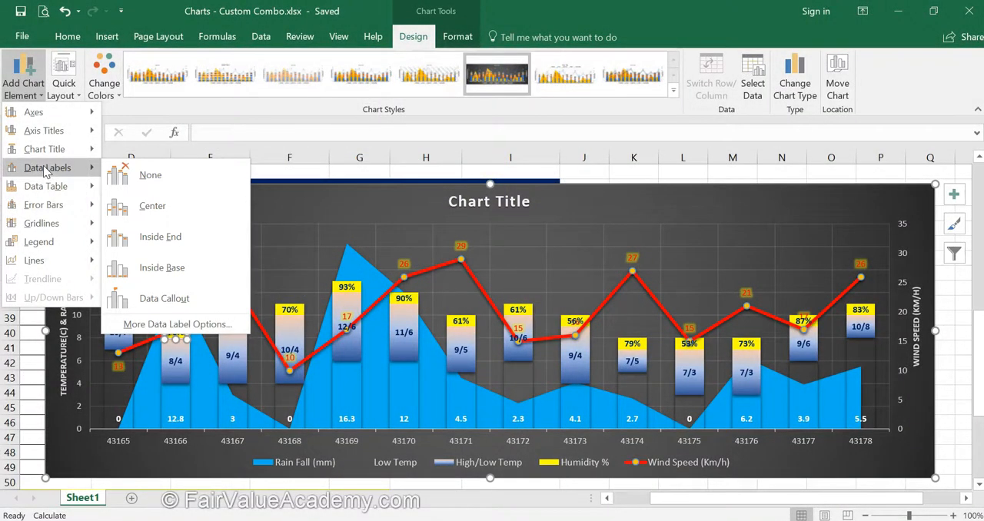
pyautogui.click(11, 363)
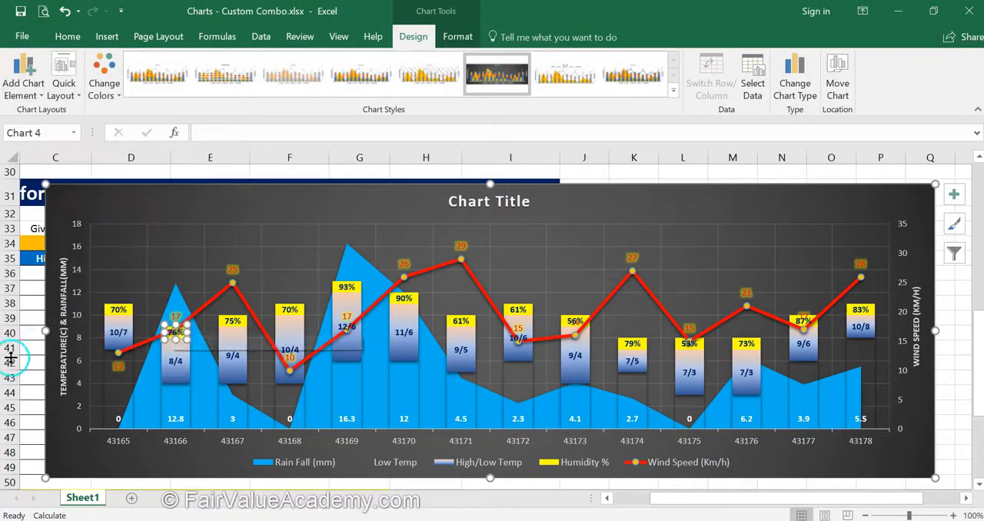
pyautogui.click(176, 336)
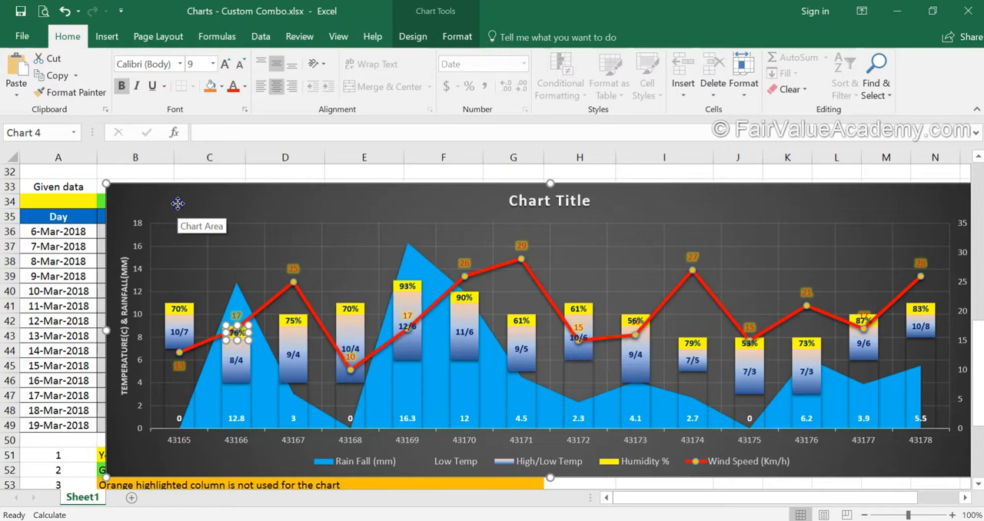
# Move the whole weather chart slightly to the right and up on the sheet, and return to the Day column cells.
pyautogui.click(177, 203)
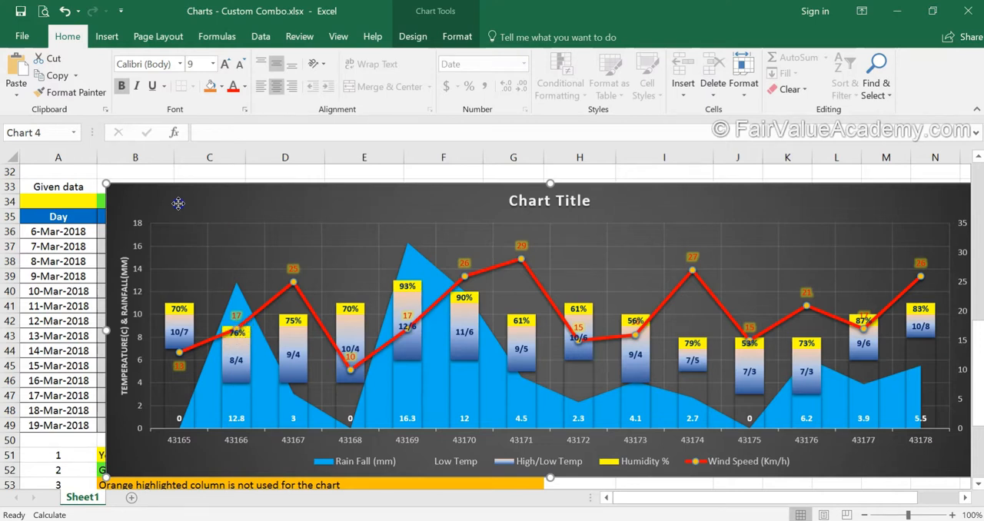
pyautogui.moveTo(177, 204); pyautogui.dragTo(214, 208)
pyautogui.click(52, 244)
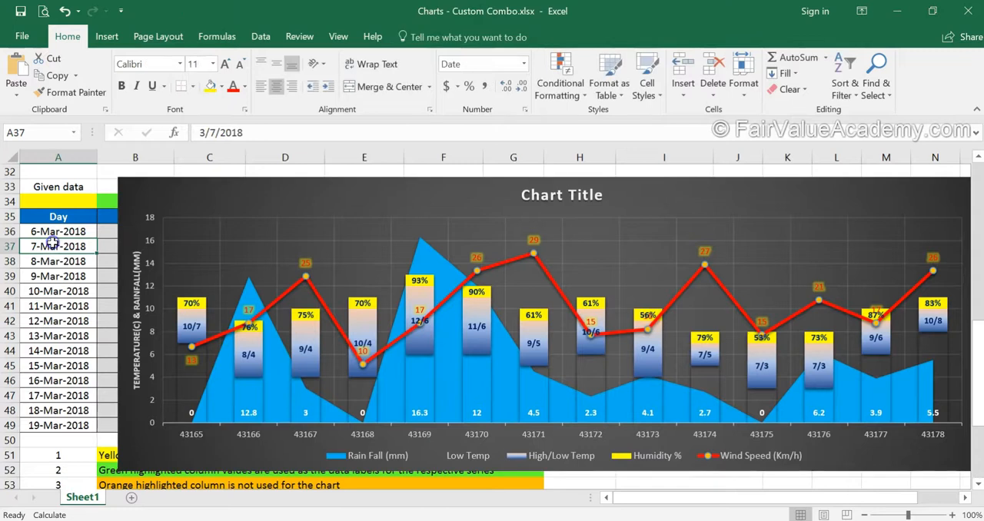
pyautogui.click(41, 244)
pyautogui.click(54, 231)
pyautogui.click(60, 246)
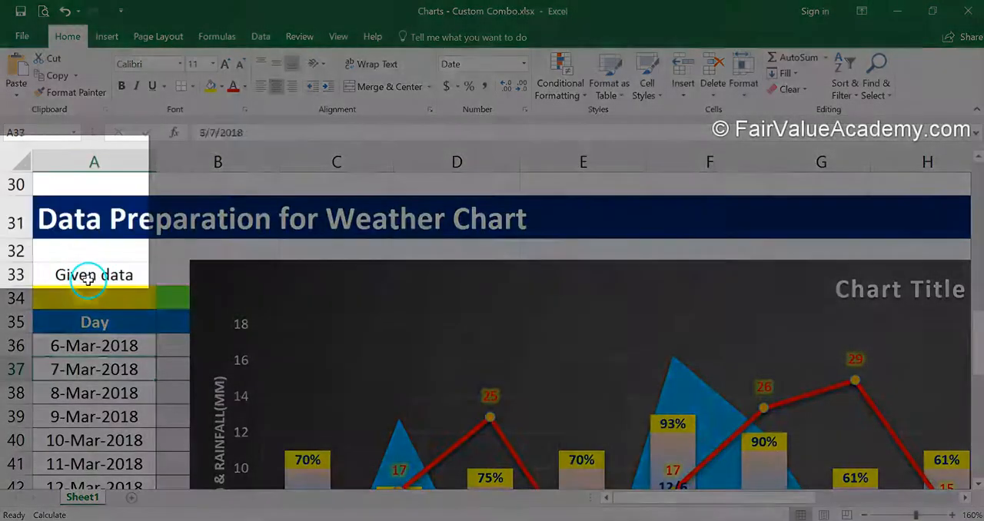
# Try moving the "Given data" cell from A33 to A30, and undo the move.
pyautogui.click(87, 278)
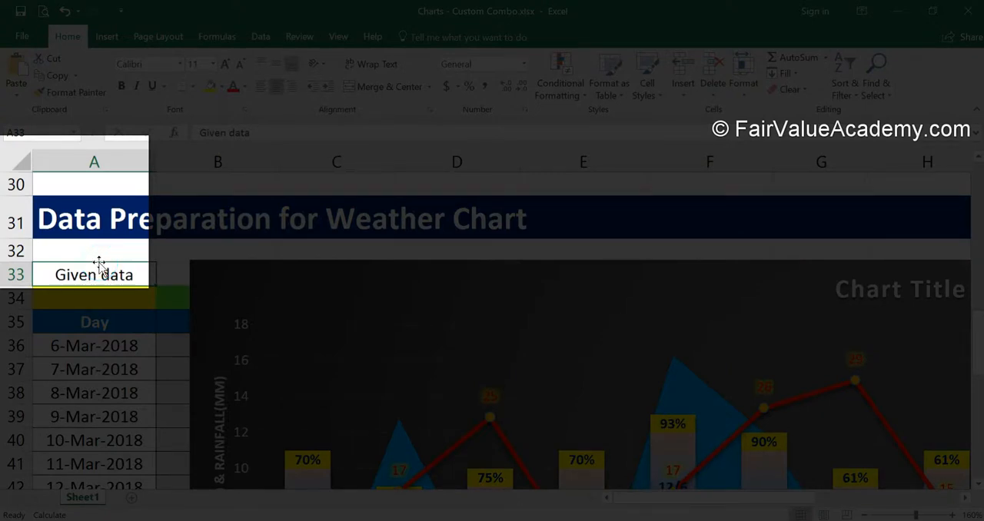
pyautogui.click(100, 264)
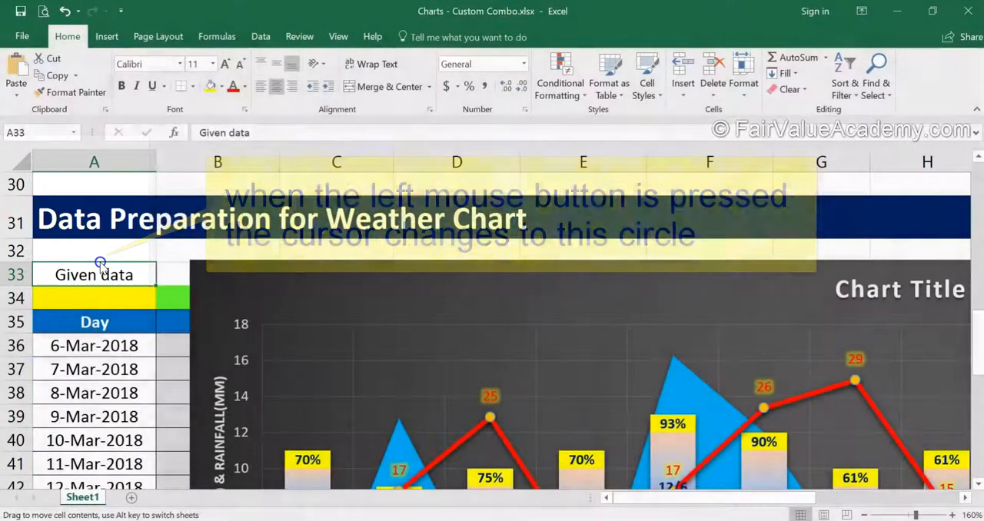
pyautogui.moveTo(100, 264); pyautogui.dragTo(121, 190)
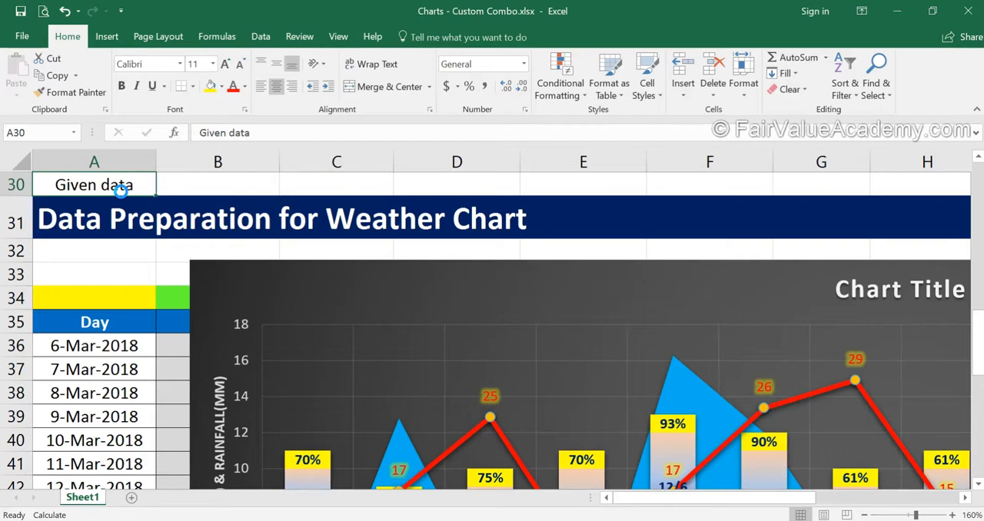
pyautogui.hotkey('ctrl', 'z')
# Move the 76% humidity label at 43166 down, clear of the wind speed line and just above the 8/4 label.
pyautogui.scroll(-2, 455, 338)
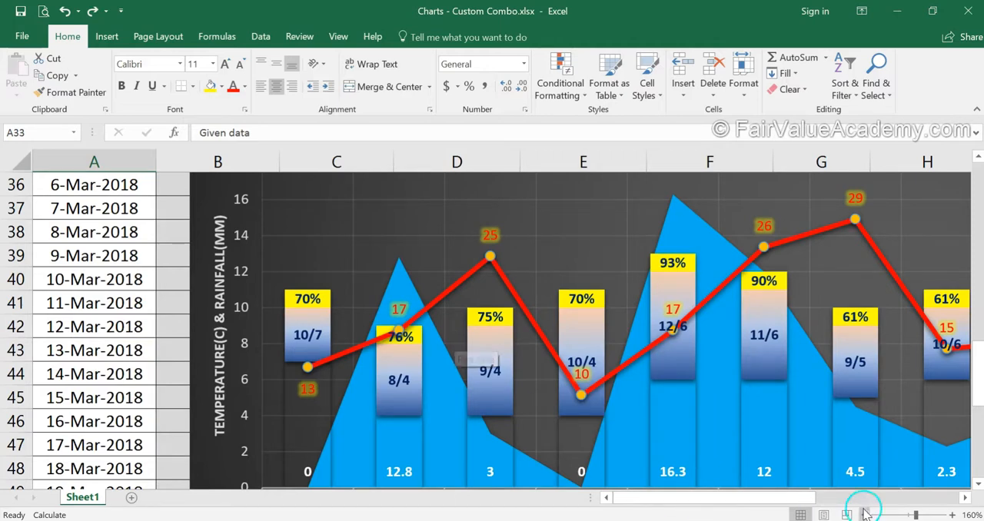
pyautogui.doubleClick(399, 339)
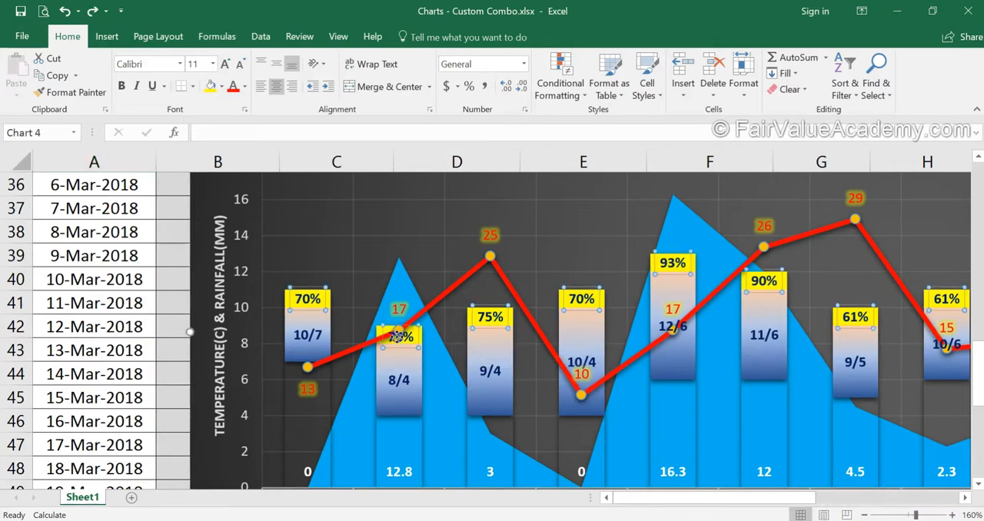
pyautogui.click(397, 337)
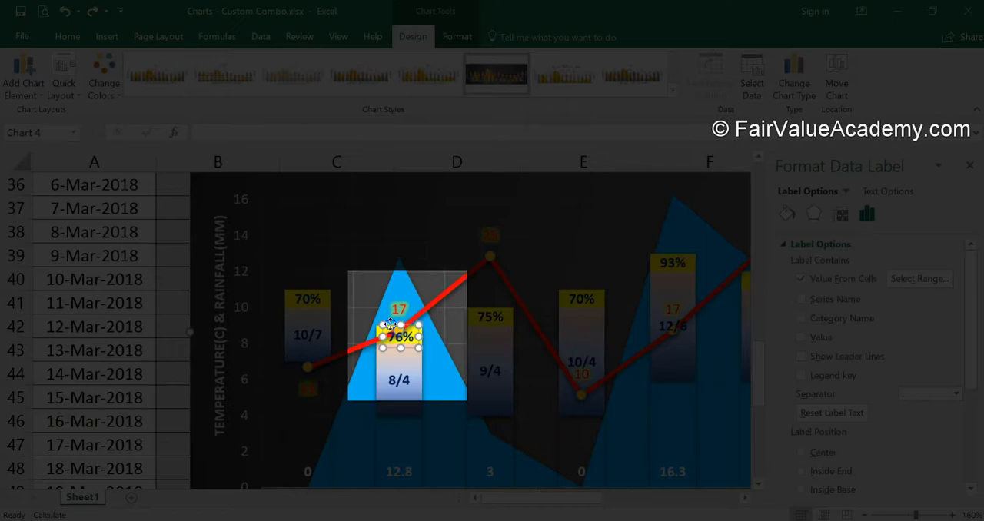
pyautogui.moveTo(390, 325); pyautogui.dragTo(388, 338)
pyautogui.click(132, 343)
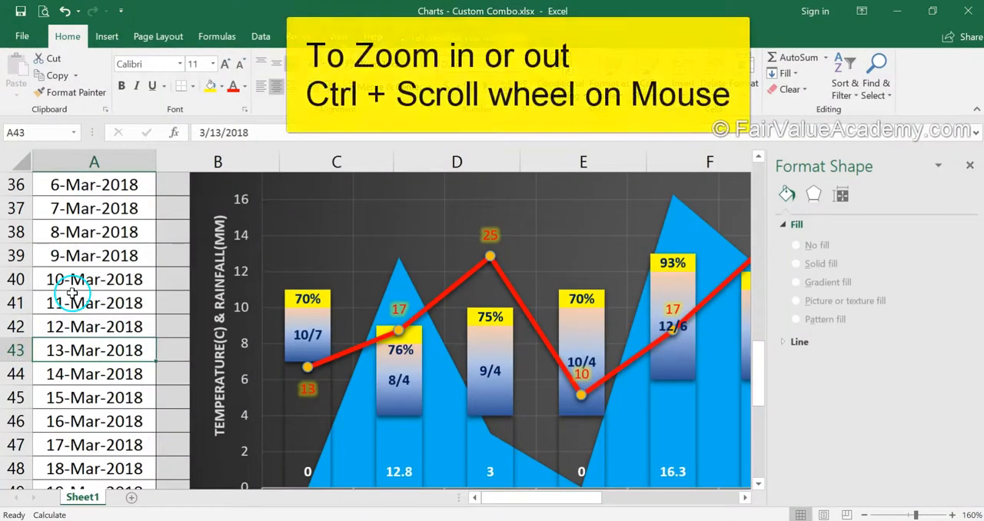
pyautogui.keyDown('ctrl'); pyautogui.scroll(-3, 72, 288); pyautogui.keyUp('ctrl')
pyautogui.keyDown('ctrl'); pyautogui.scroll(-1, 72, 295); pyautogui.keyUp('ctrl')
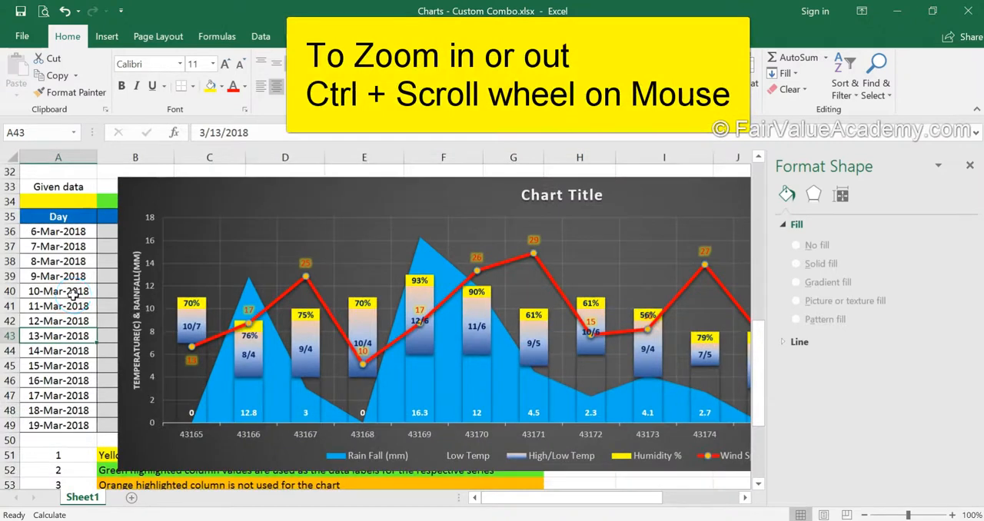
# Place the wind speed data label for 43168 below its line marker.
pyautogui.click(238, 435)
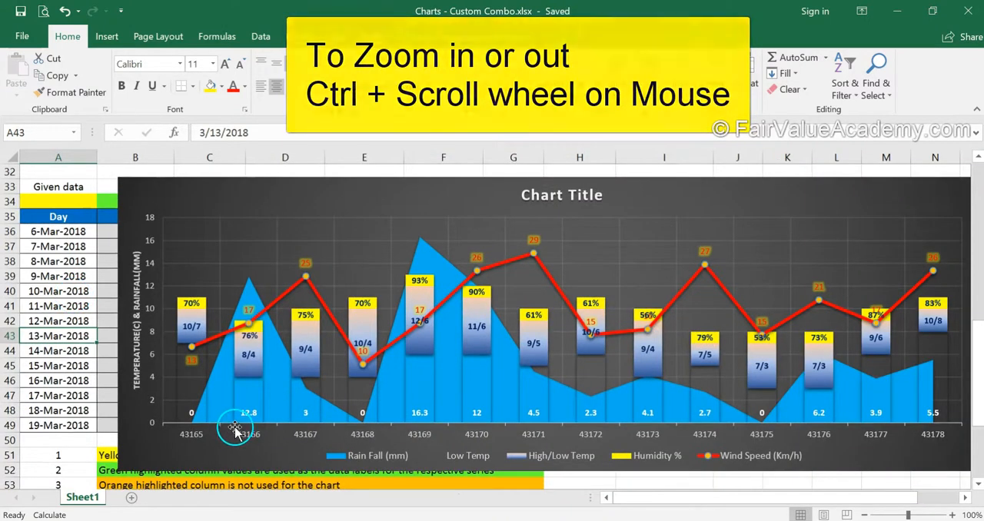
pyautogui.click(353, 361)
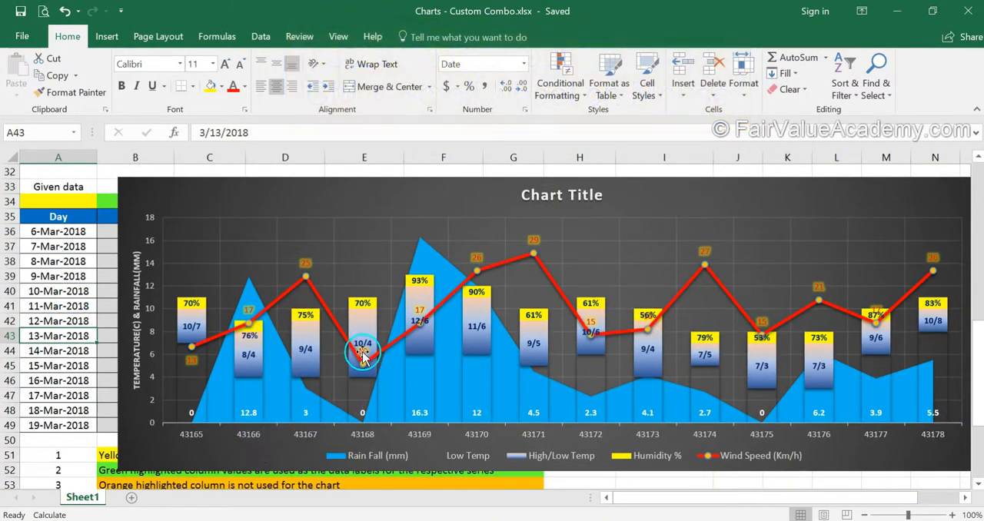
pyautogui.click(362, 350)
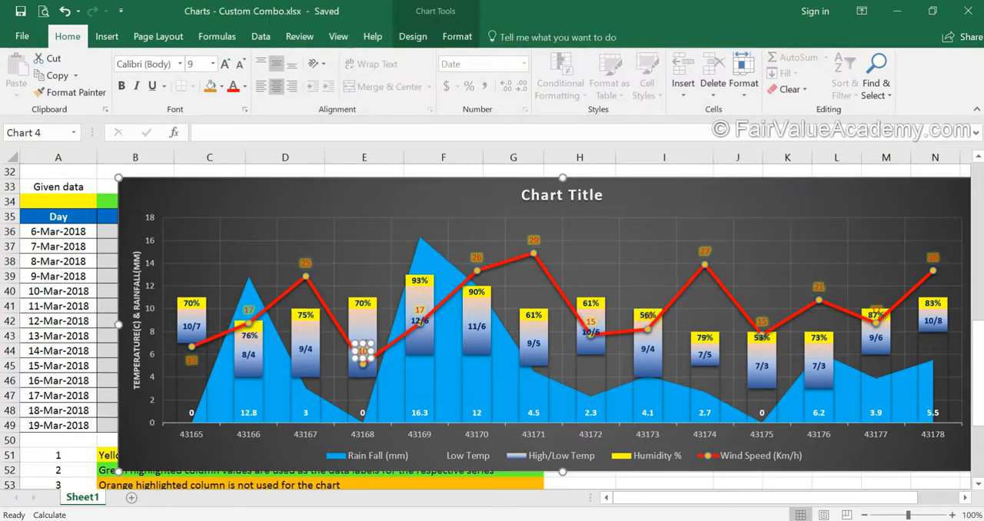
pyautogui.click(413, 36)
pyautogui.click(23, 81)
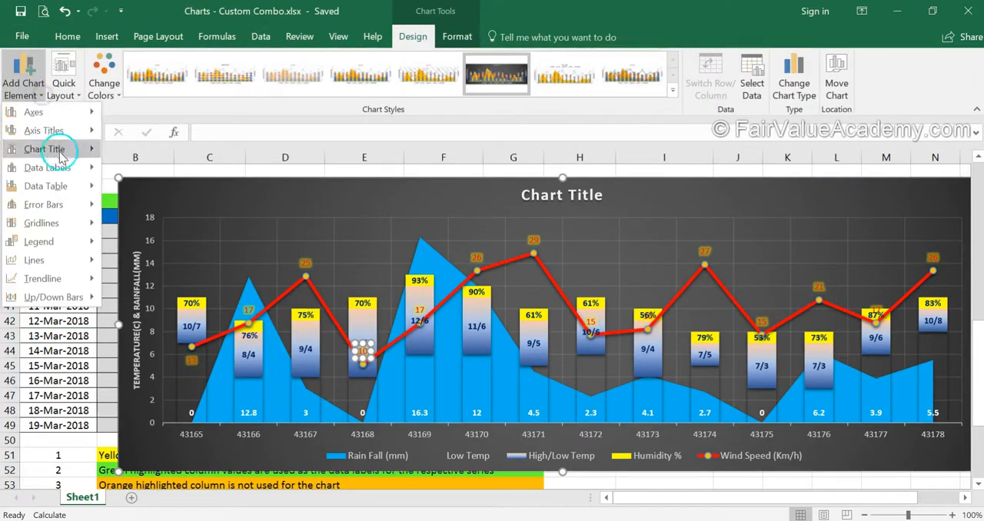
pyautogui.moveTo(65, 166)
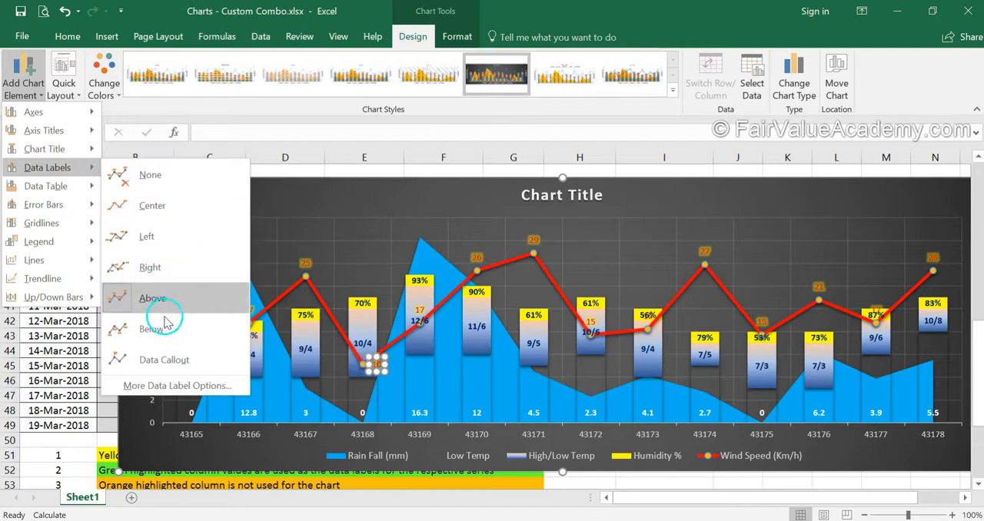
pyautogui.click(164, 327)
# Set the high/low temperature label at 43169 to the Inside Base position.
pyautogui.click(421, 323)
pyautogui.click(422, 323)
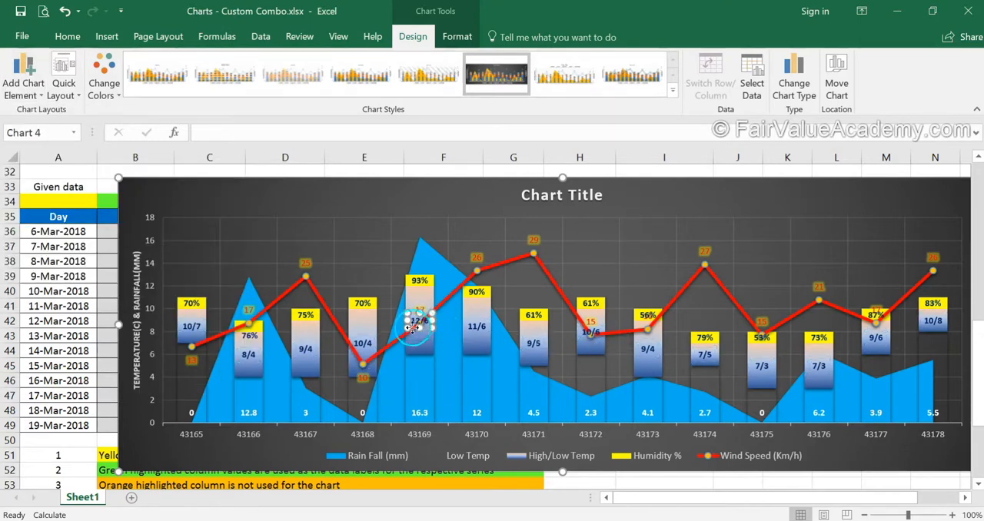
pyautogui.click(34, 92)
pyautogui.moveTo(53, 171)
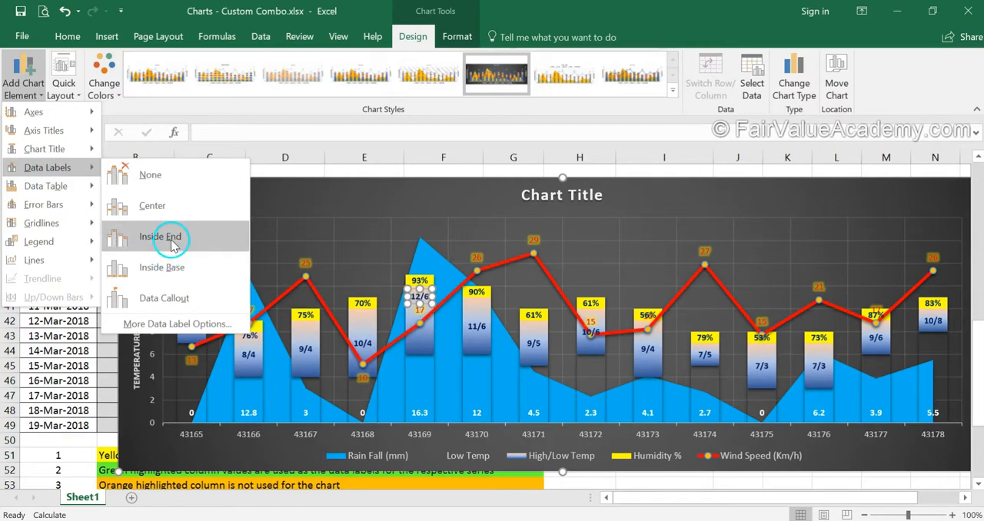
pyautogui.click(173, 273)
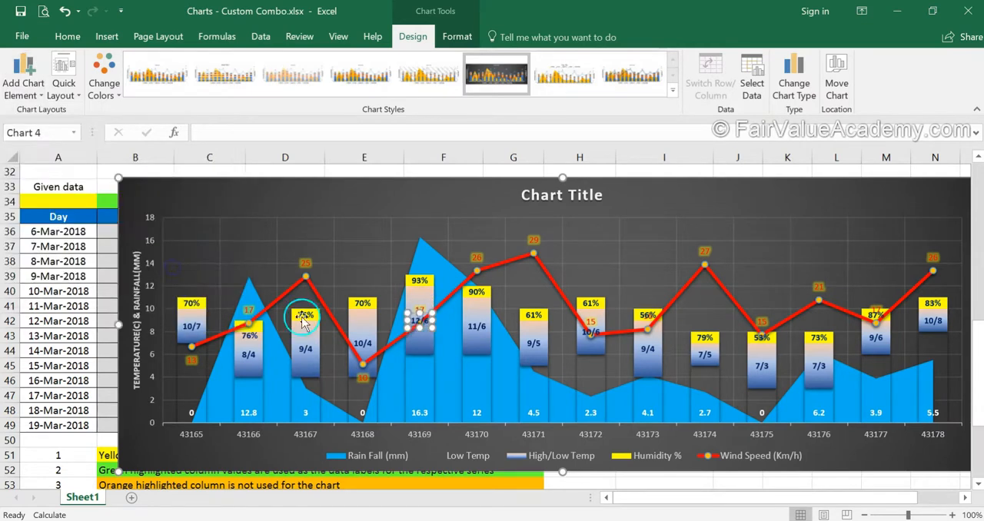
pyautogui.click(43, 332)
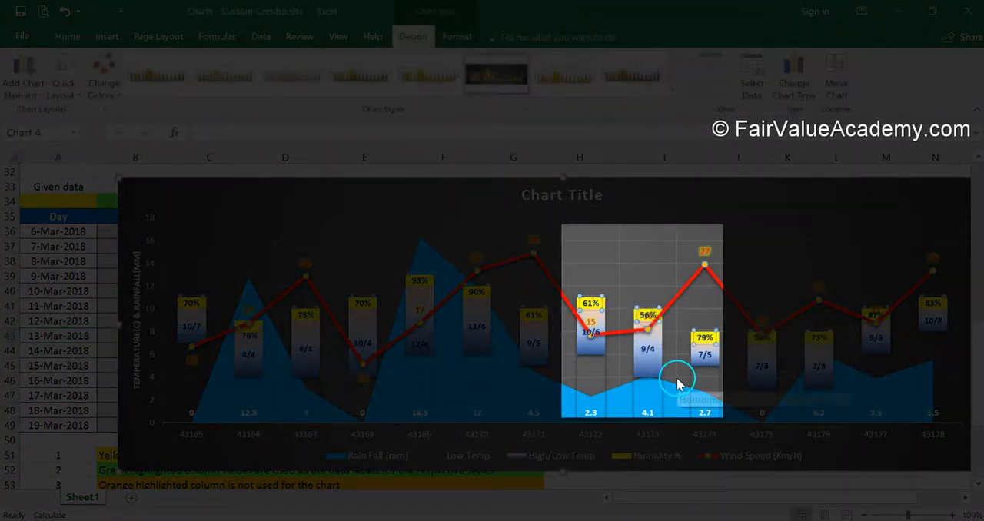
# Move the 56% humidity label at 43173 up above its column, clear of the wind speed line.
pyautogui.click(646, 320)
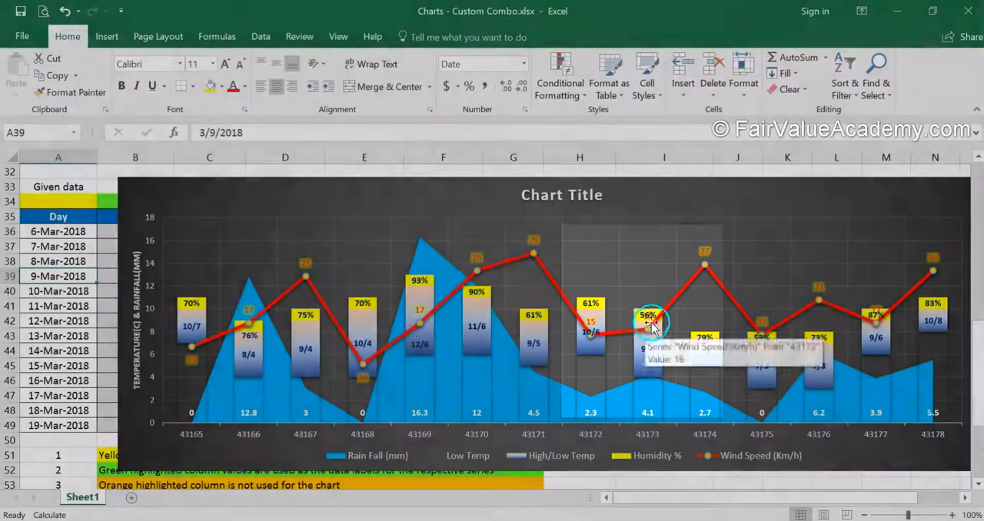
pyautogui.click(648, 315)
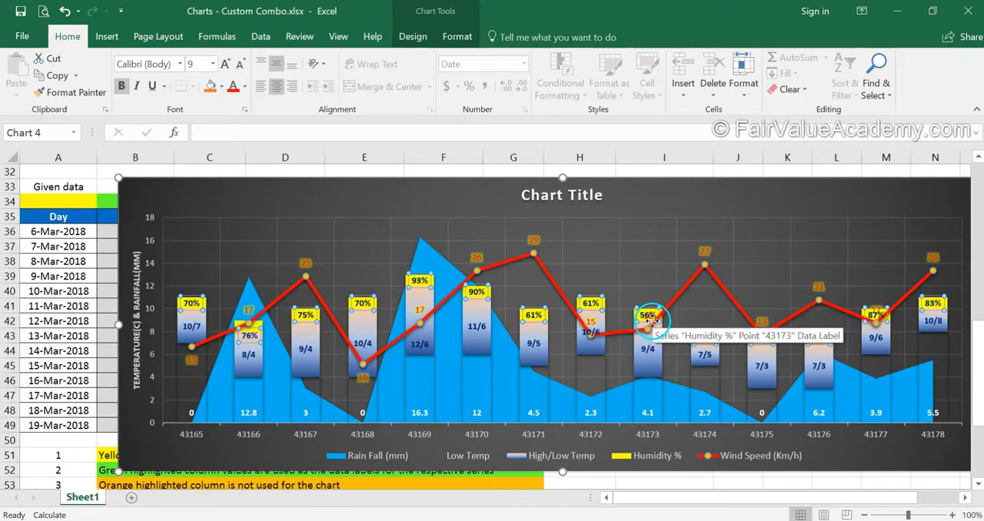
pyautogui.click(647, 322)
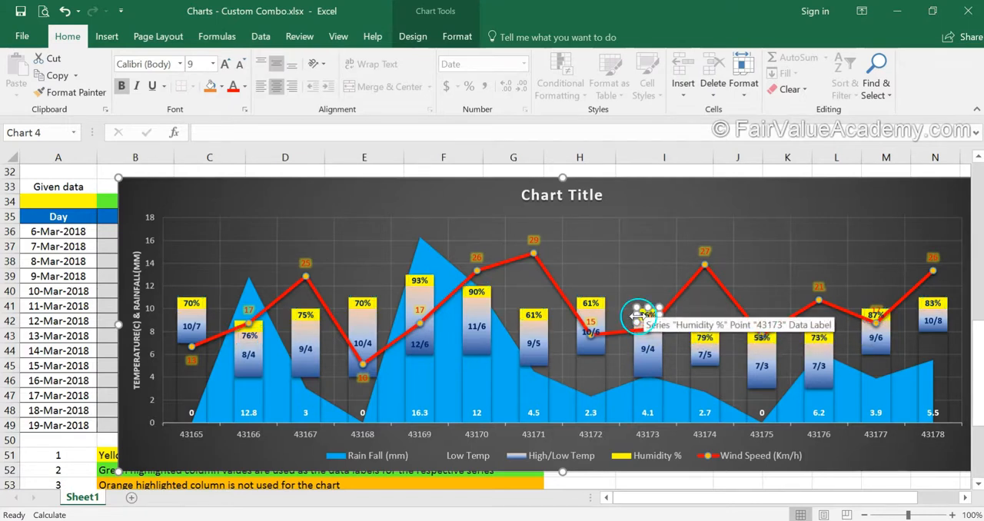
pyautogui.scroll(3, 619, 304)
pyautogui.moveTo(821, 336); pyautogui.dragTo(813, 297)
# Set the wind speed data label for 43173 to the Right position, beside its line marker.
pyautogui.click(829, 350)
pyautogui.click(827, 350)
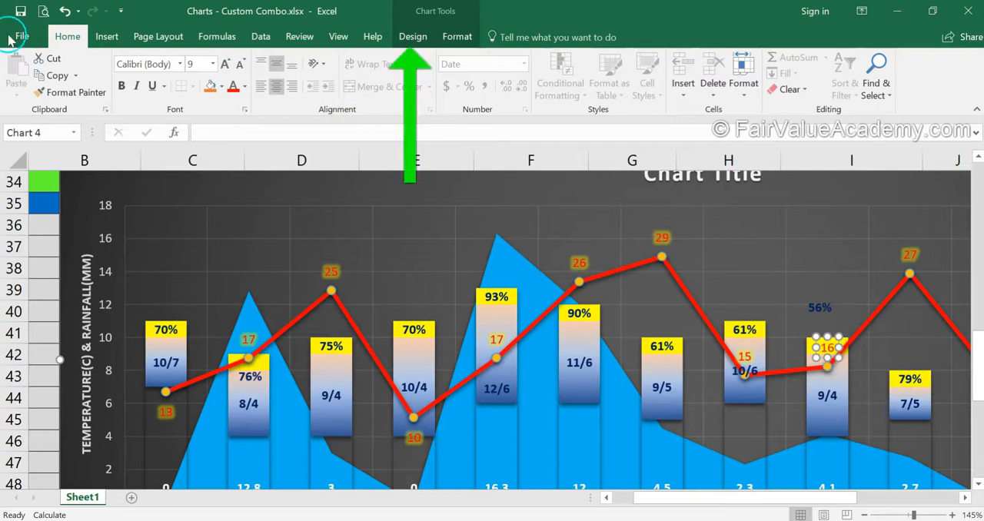
pyautogui.click(411, 37)
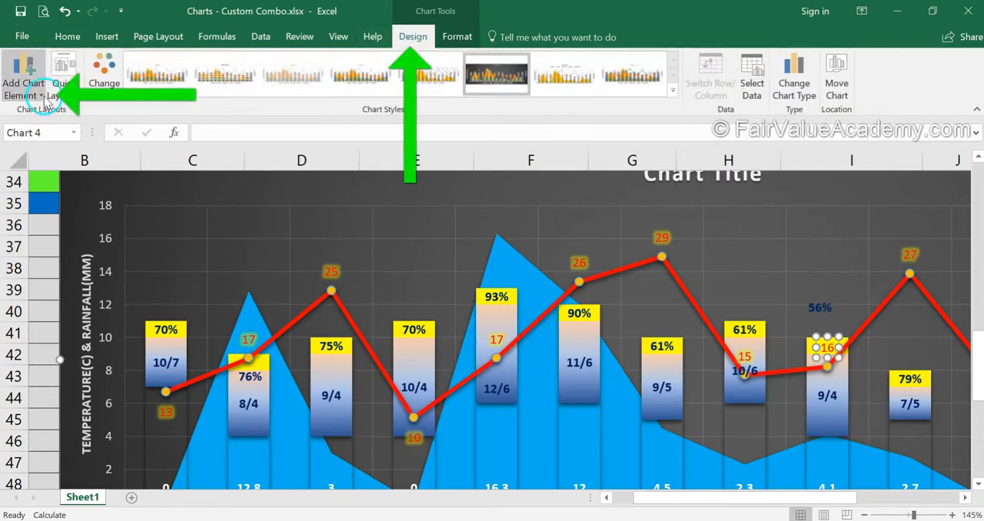
pyautogui.click(23, 76)
pyautogui.moveTo(87, 171)
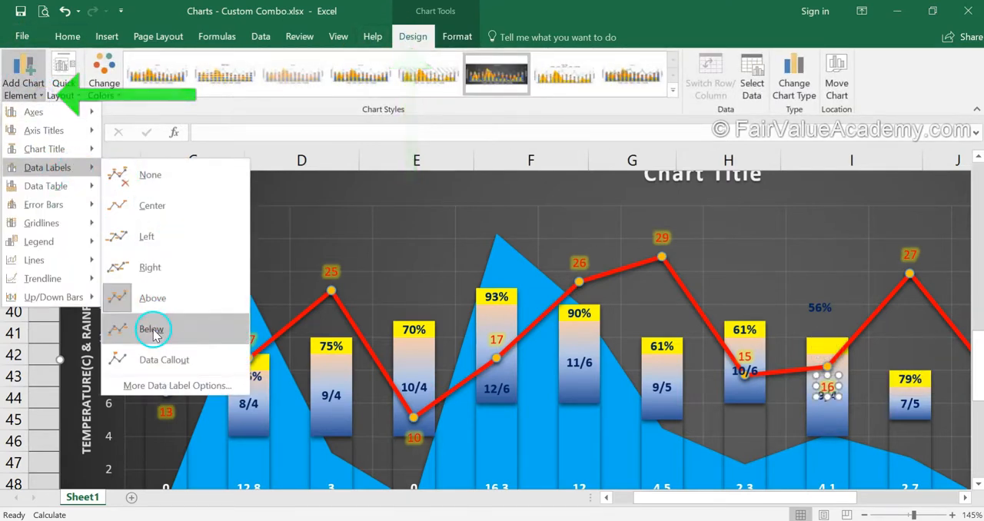
pyautogui.click(170, 290)
# Move the 56% humidity label at 43173 back down onto the yellow section of its column and deselect the chart.
pyautogui.click(815, 301)
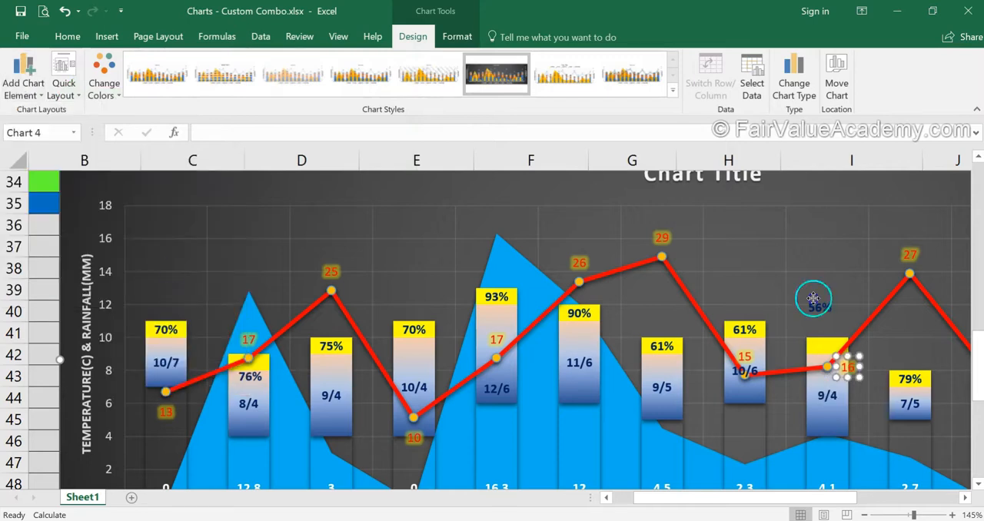
pyautogui.click(817, 308)
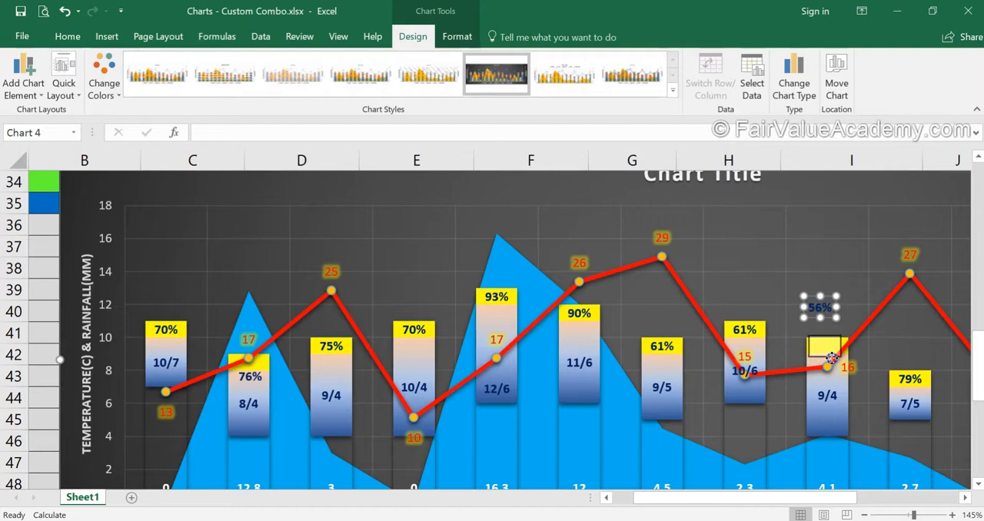
pyautogui.moveTo(830, 319); pyautogui.dragTo(835, 360)
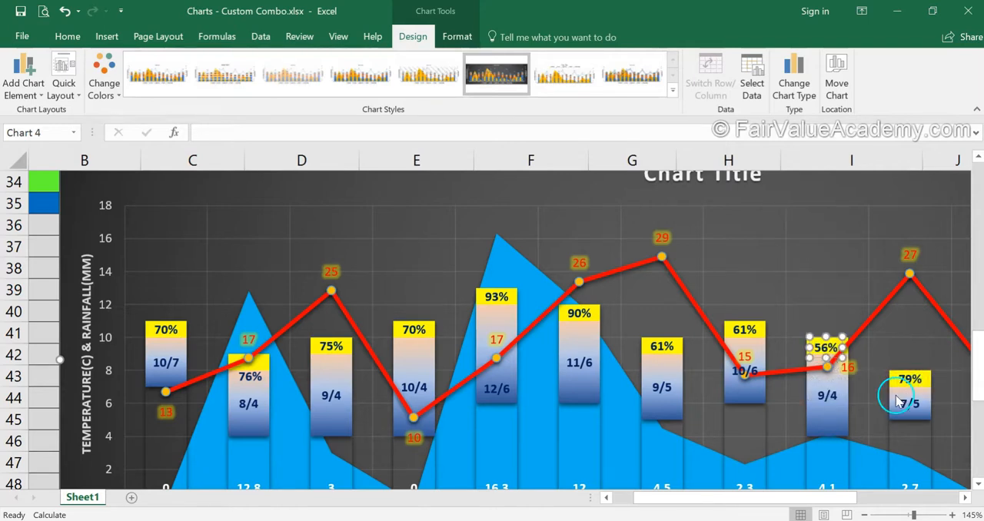
pyautogui.click(44, 307)
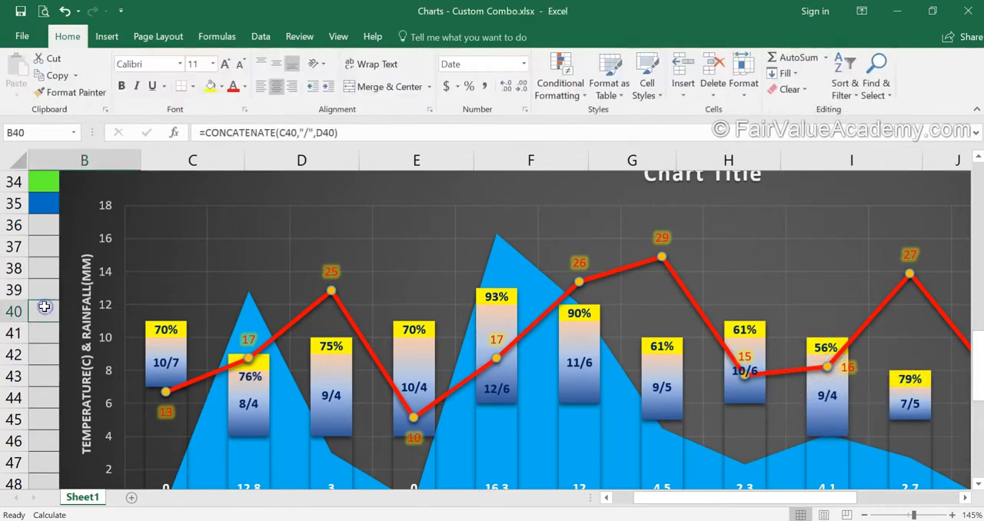